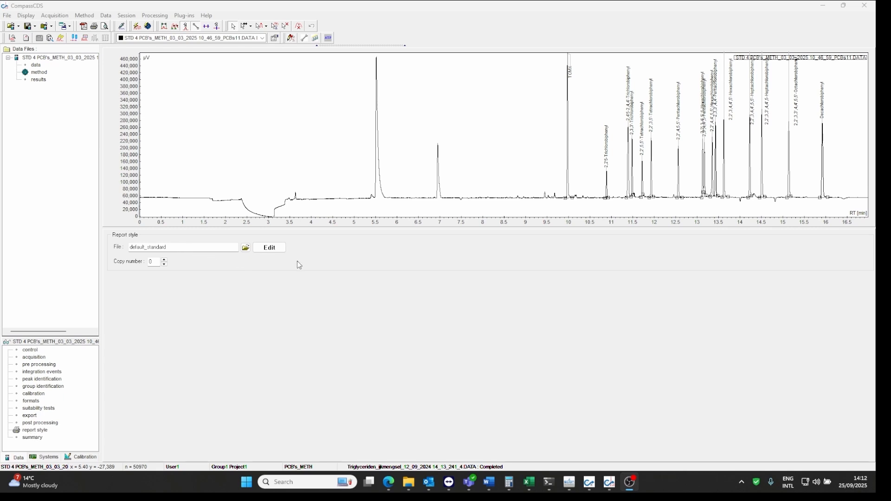
- Open the default_standard report style for editing and enlarge the report editor to full screen
left_click(273, 253)
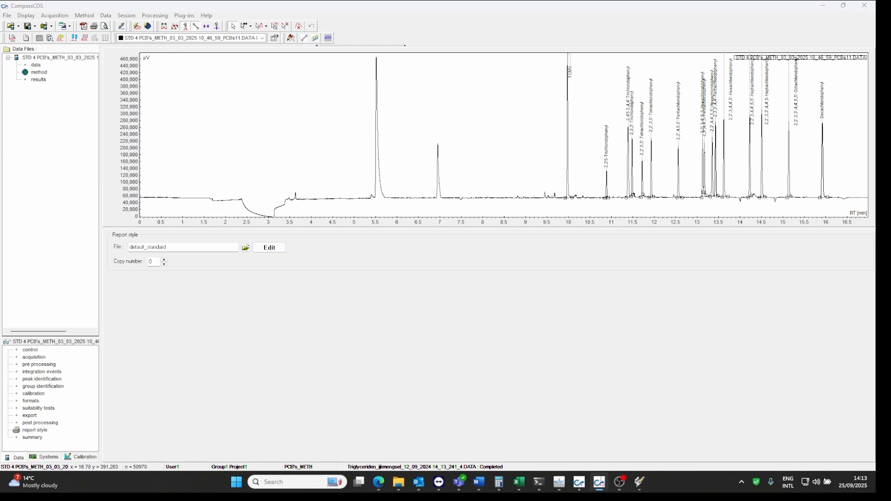
left_click_drag(521, 131, 258, 89)
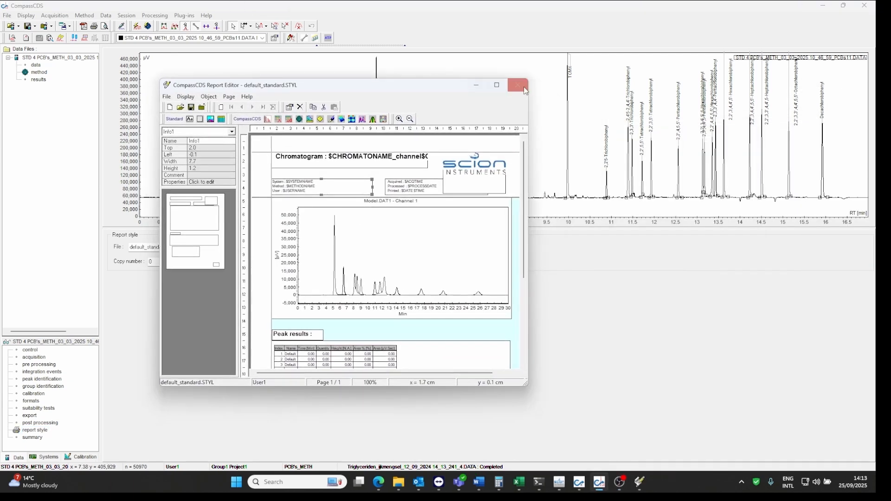
left_click(500, 87)
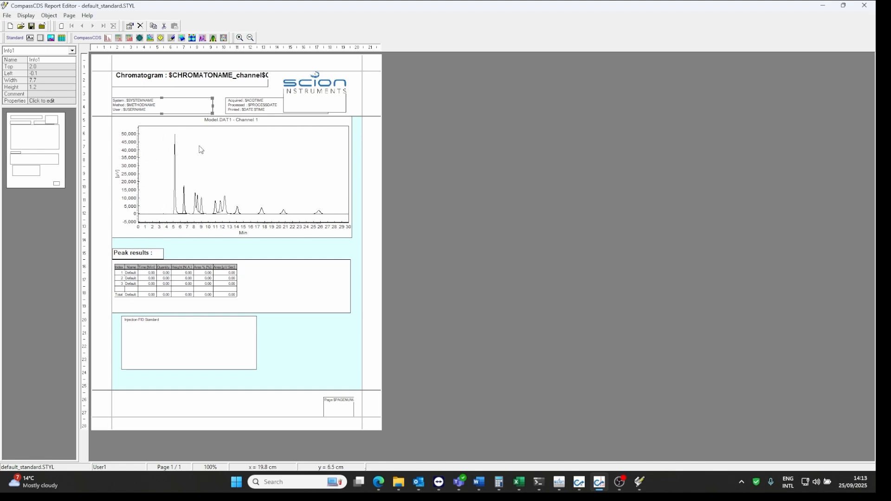
- Open the chromatogram object's properties and keep Final Test as its format
right_click(228, 174)
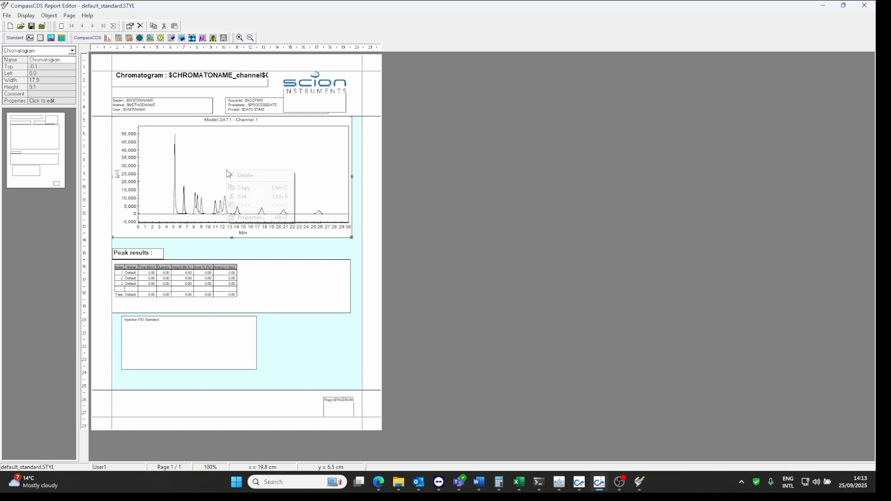
left_click(246, 220)
left_click_drag(788, 331, 300, 111)
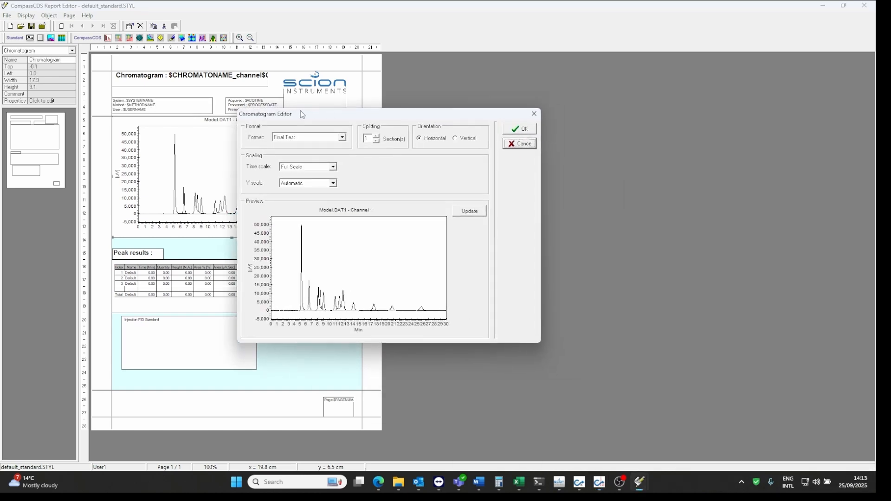
left_click(343, 137)
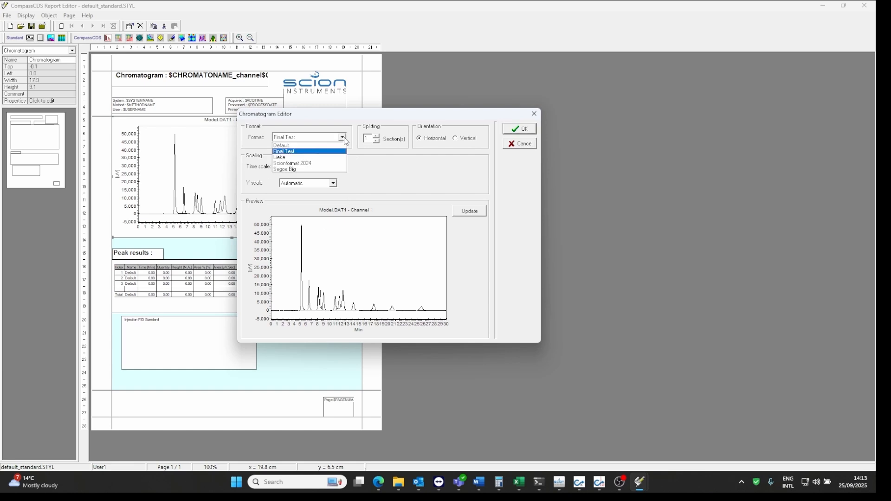
left_click(341, 152)
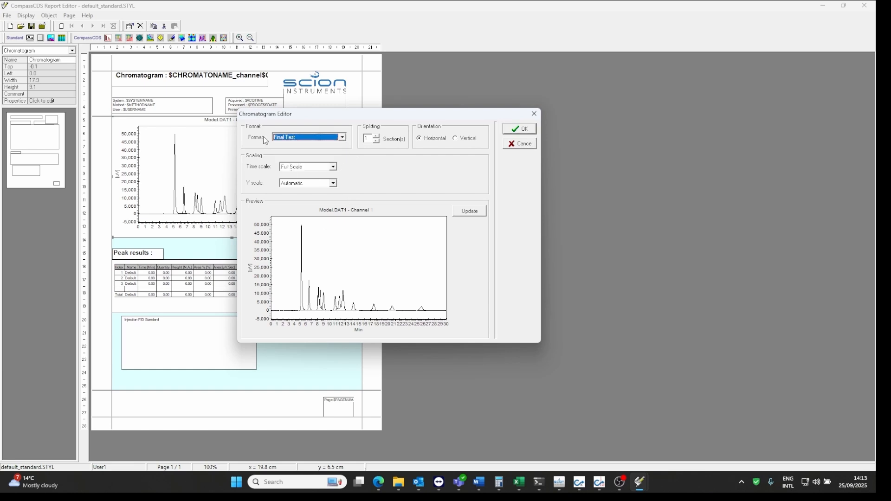
- Set both the time scale and the Y scale of the chromatogram to Custom
left_click(333, 168)
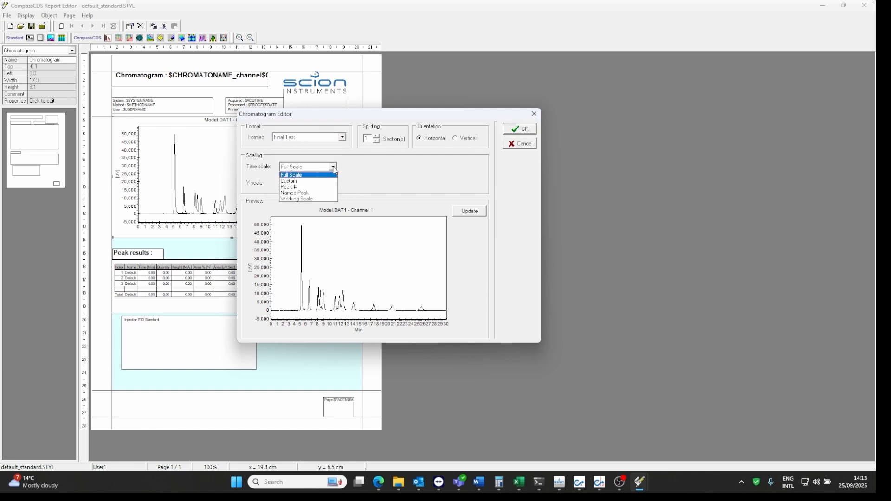
left_click(319, 182)
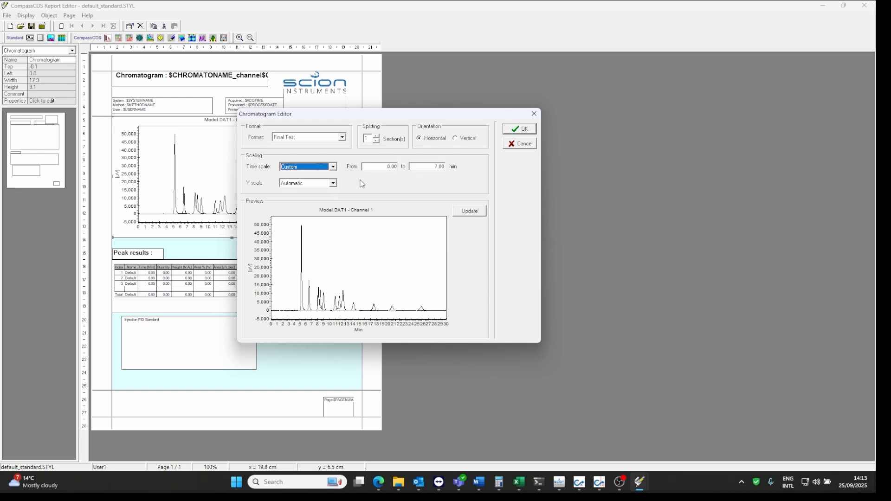
left_click(332, 183)
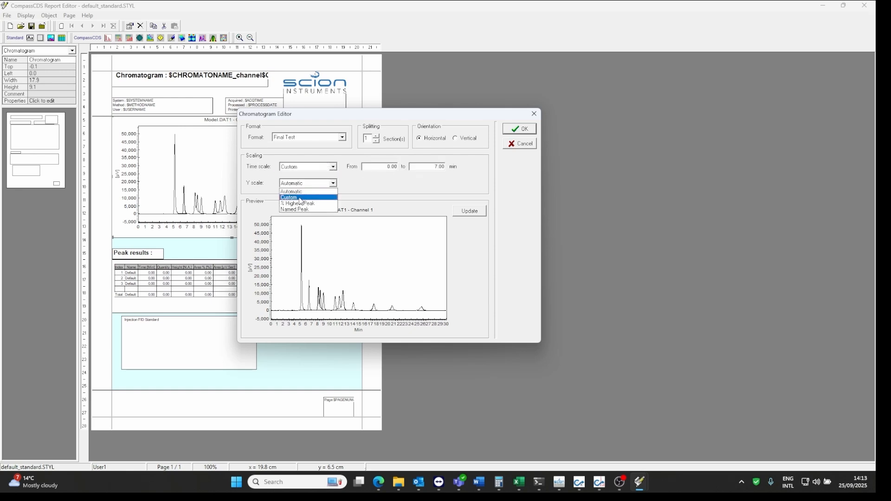
left_click(310, 198)
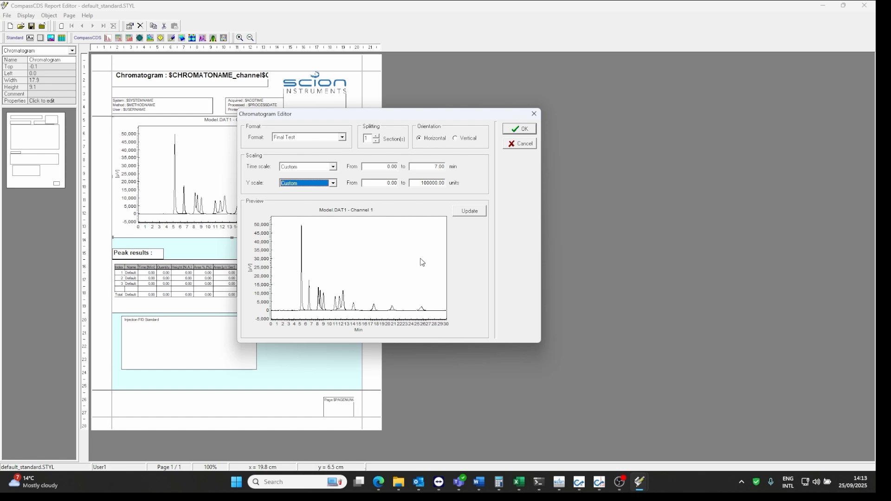
- Try the Peak #, Named Peak and Working Scale options for the chromatogram's time scale
left_click(333, 167)
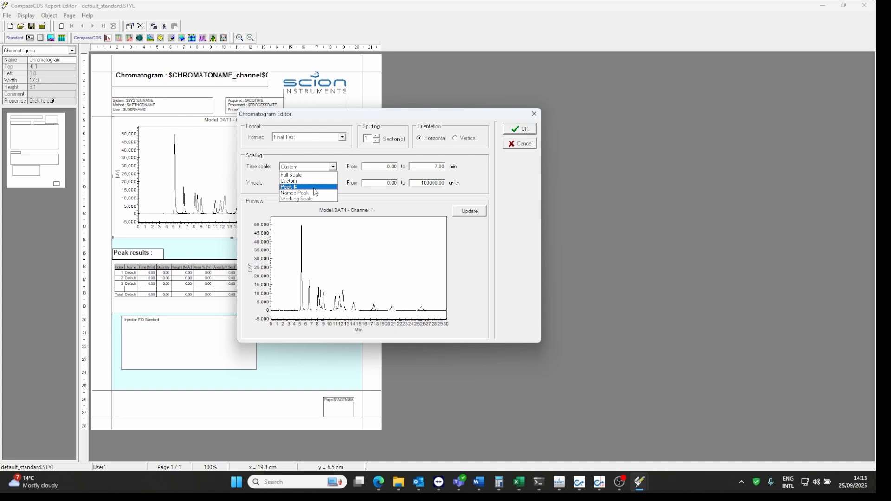
left_click(292, 187)
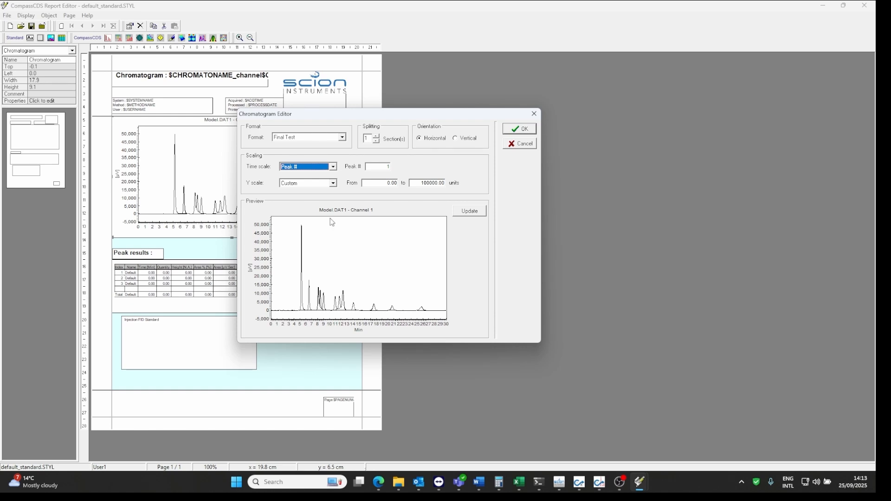
left_click(333, 167)
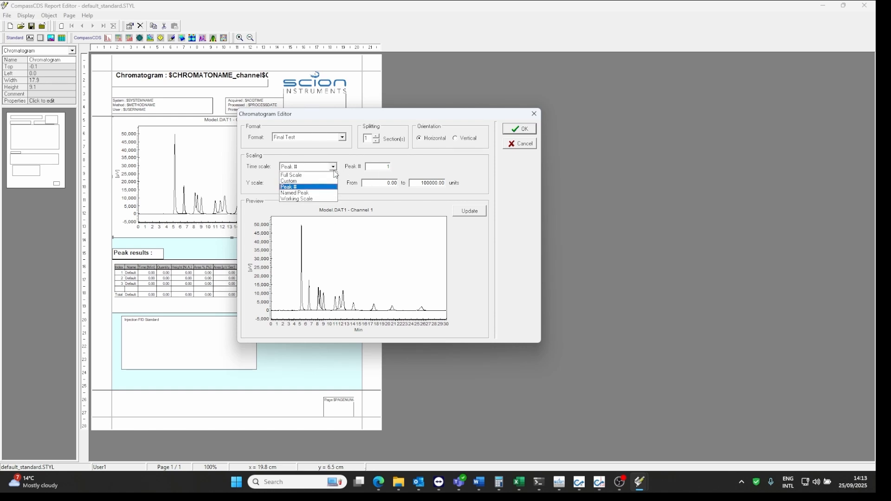
left_click(319, 194)
left_click(333, 167)
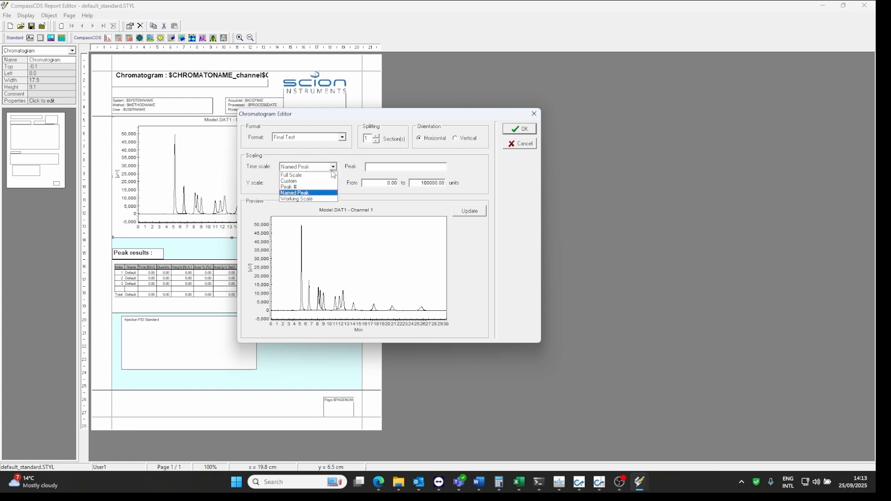
left_click(309, 203)
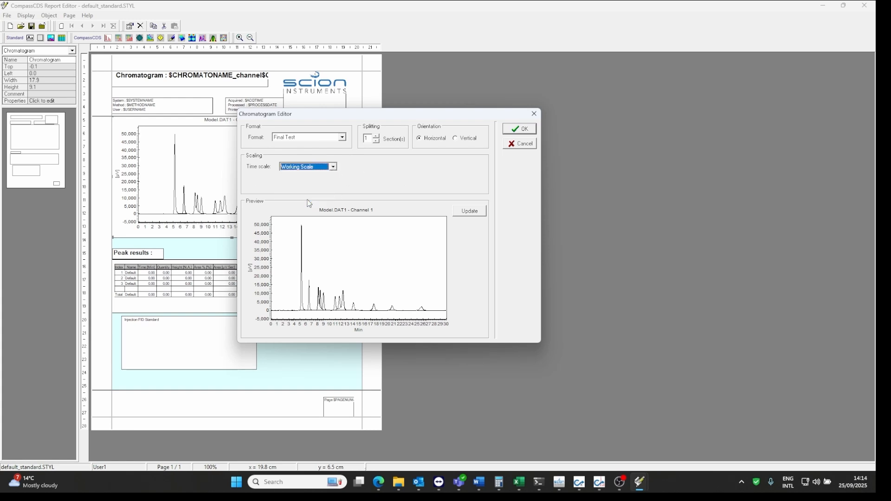
- Set the chromatogram's time scale to Full Scale and Y scale to Automatic, update the preview and accept the settings
left_click(333, 167)
left_click(334, 175)
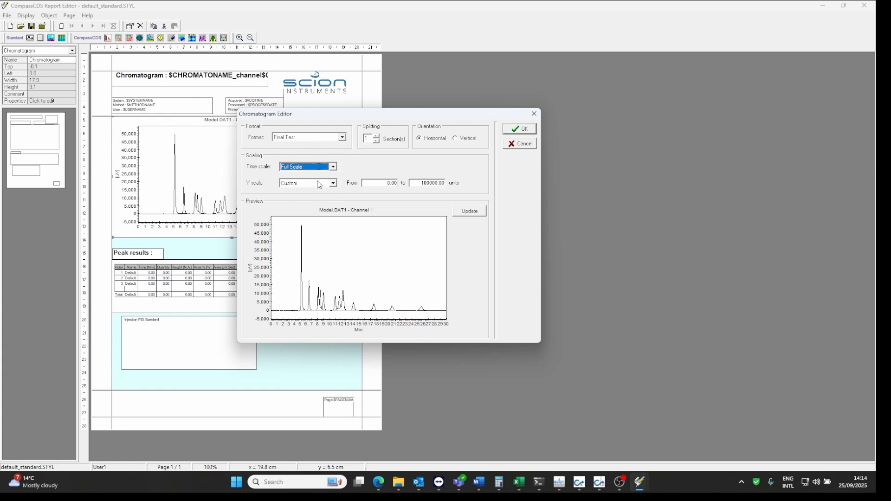
left_click(333, 183)
left_click(309, 192)
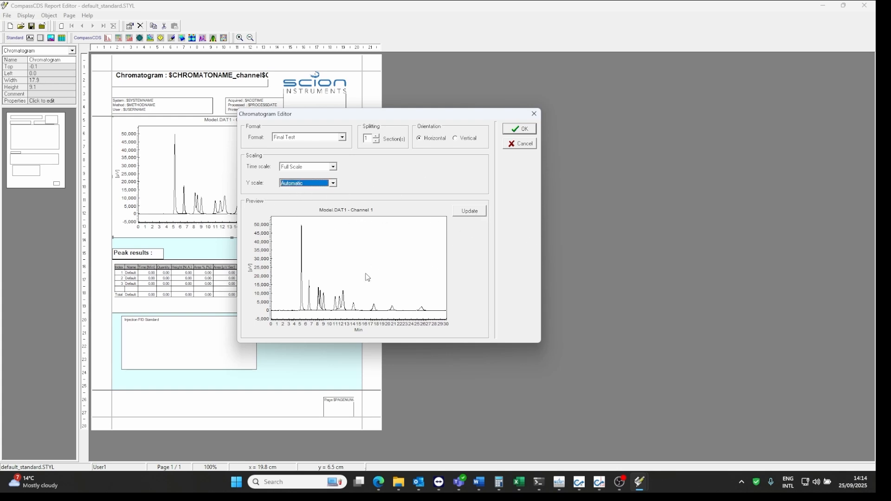
left_click(470, 218)
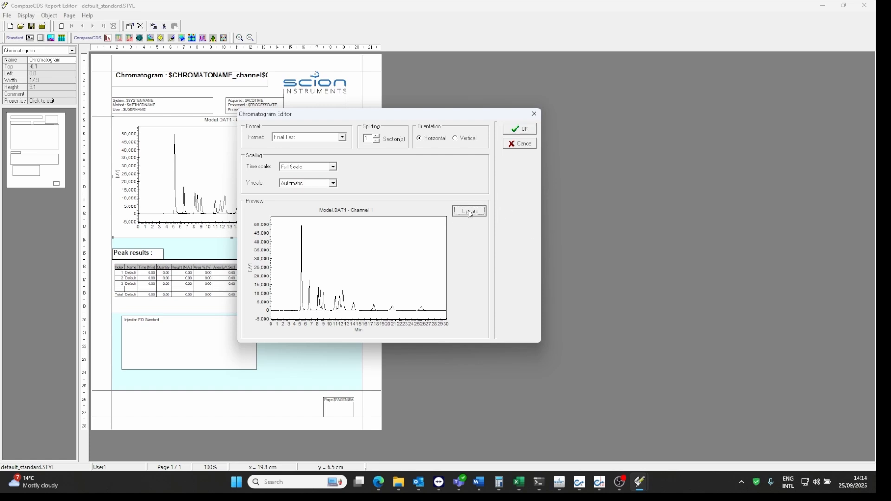
left_click(526, 131)
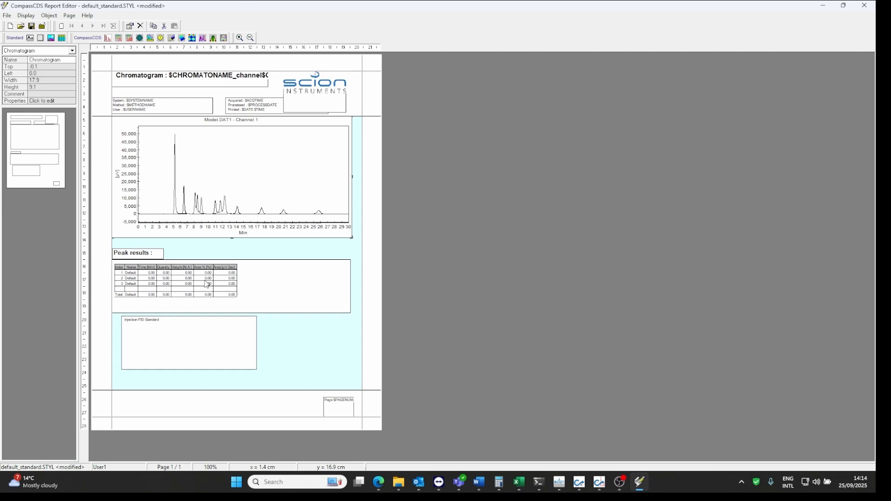
- Open the properties of the peak results table and keep Final Test as its table format
right_click(175, 285)
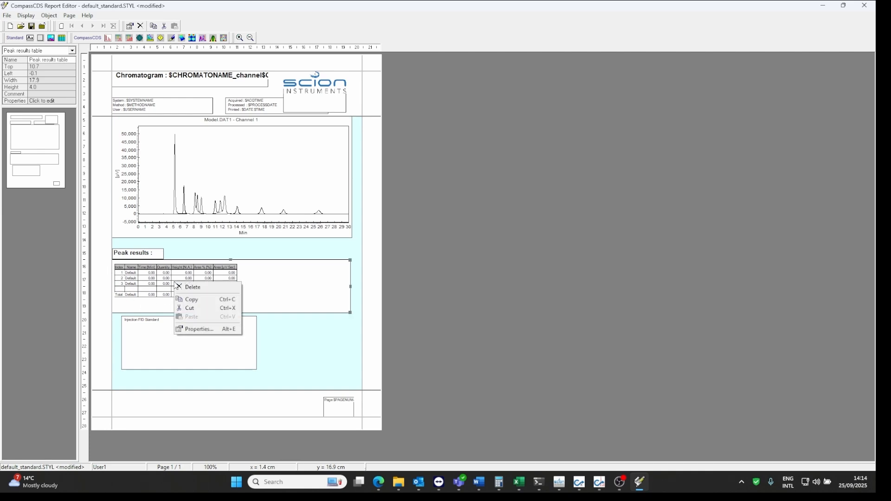
left_click(193, 329)
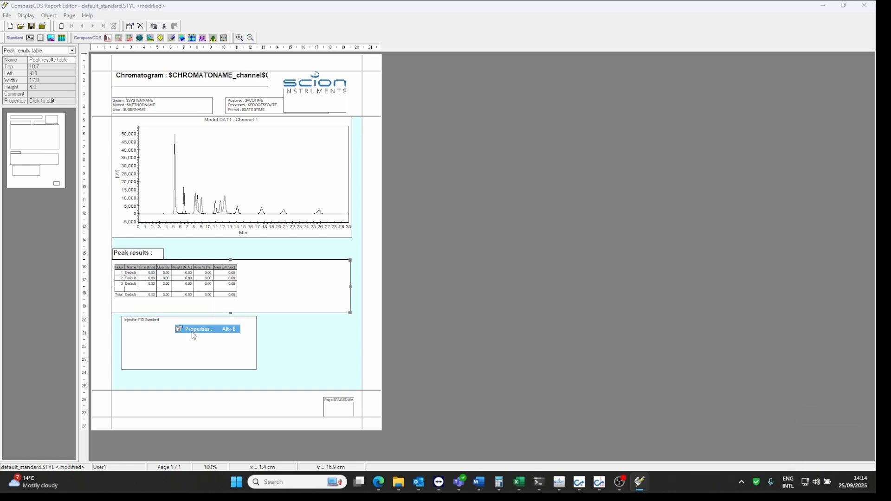
left_click_drag(811, 426, 286, 211)
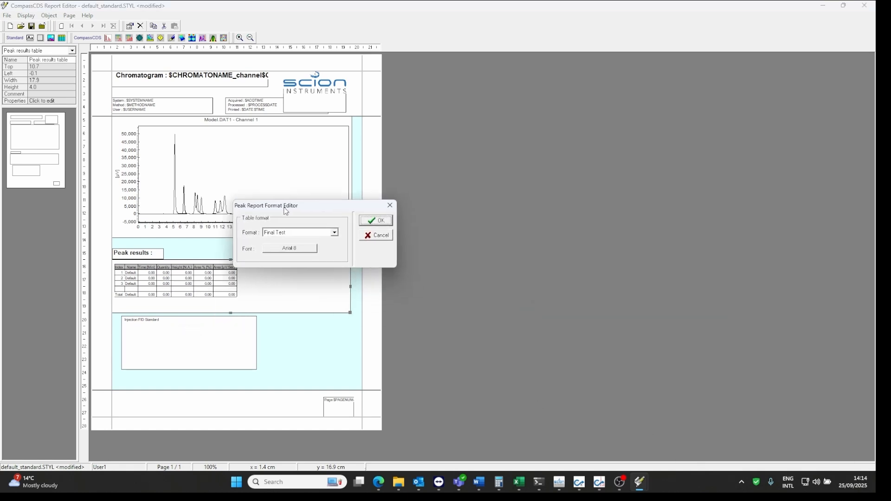
left_click(334, 233)
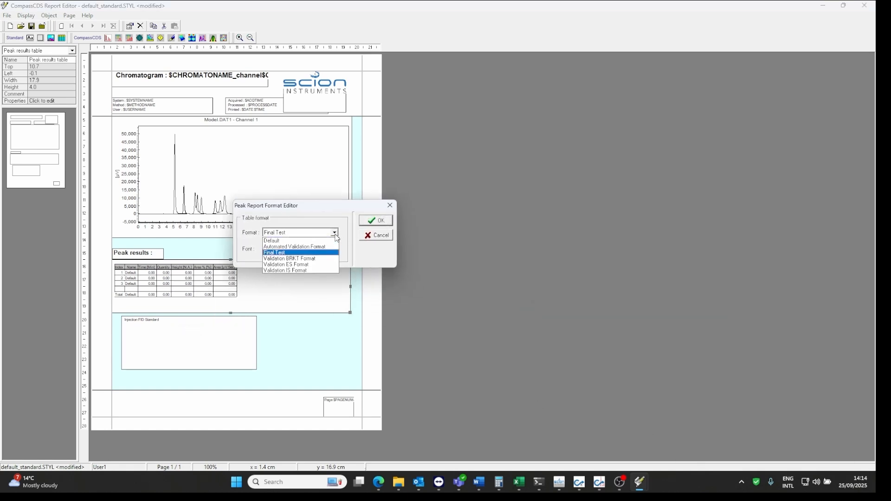
left_click(336, 238)
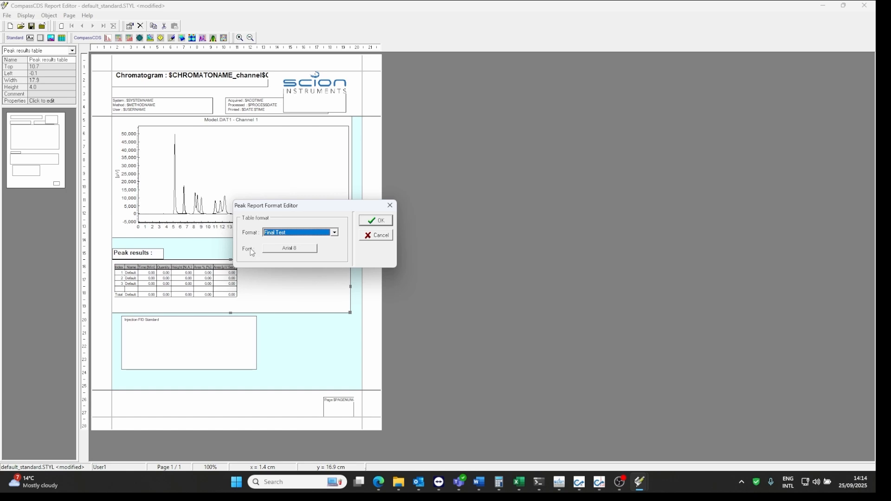
- Browse the fonts, styles and sizes available for the peak results table, and accept the existing font and format
left_click(303, 247)
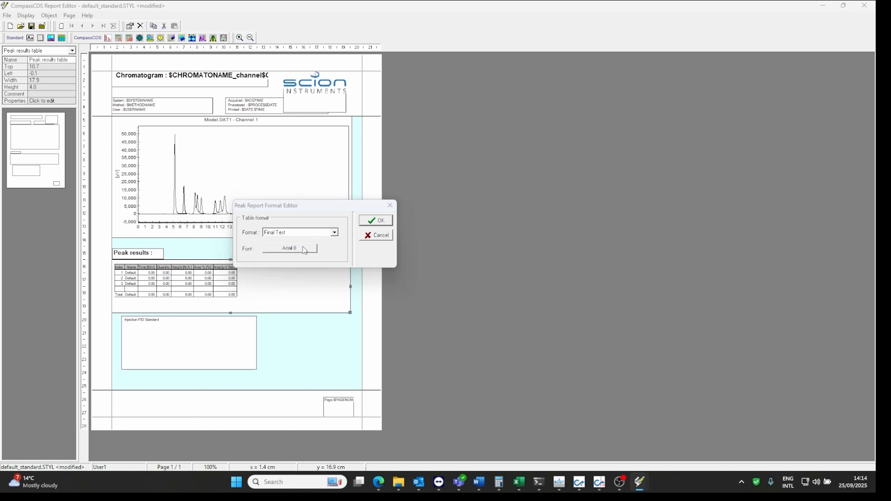
left_click_drag(614, 314, 395, 198)
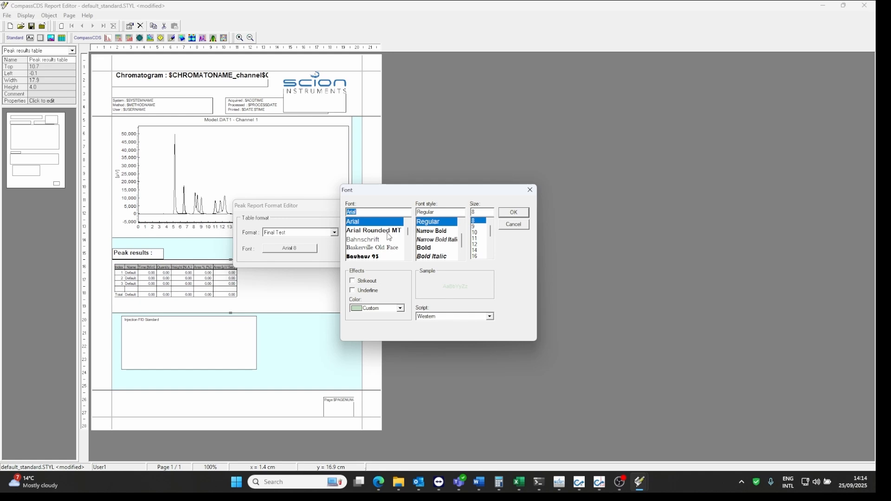
scroll(392, 239, "down", 3)
scroll(375, 246, "down", 6)
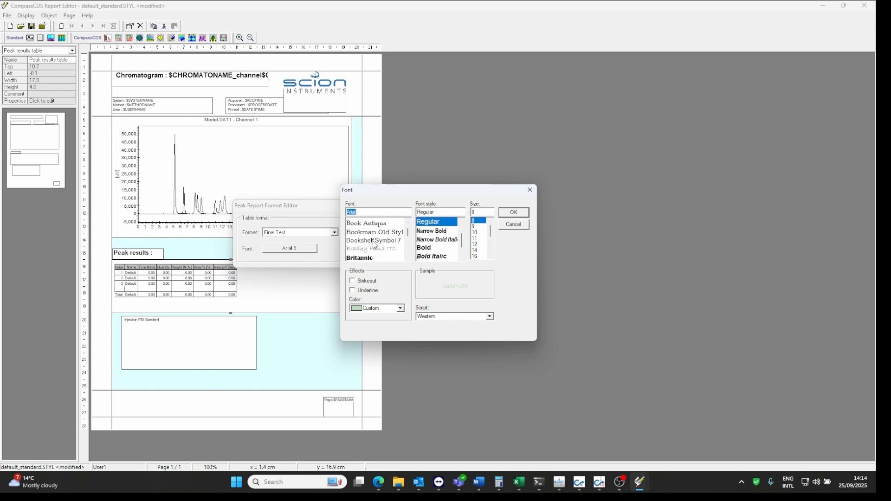
scroll(445, 236, "down", 2)
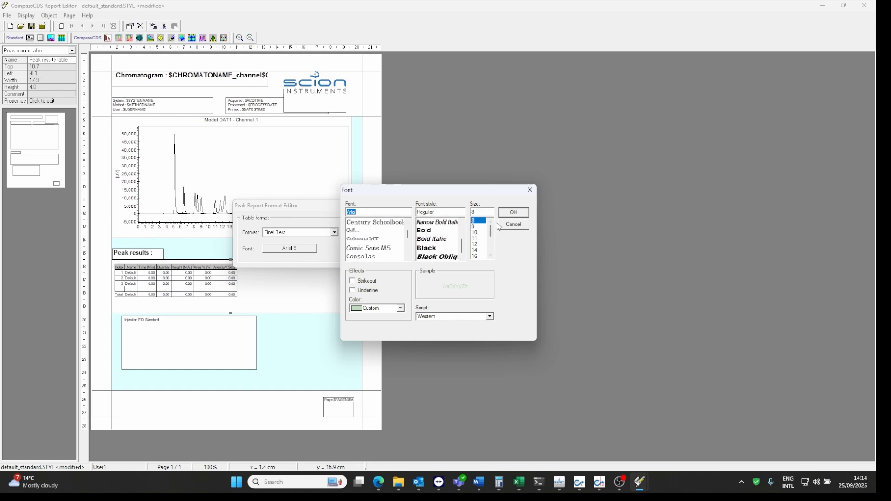
mouse_move(491, 229)
left_mouse_down()
mouse_move(491, 248)
mouse_move(491, 229)
left_mouse_up()
left_click(513, 212)
left_click(381, 223)
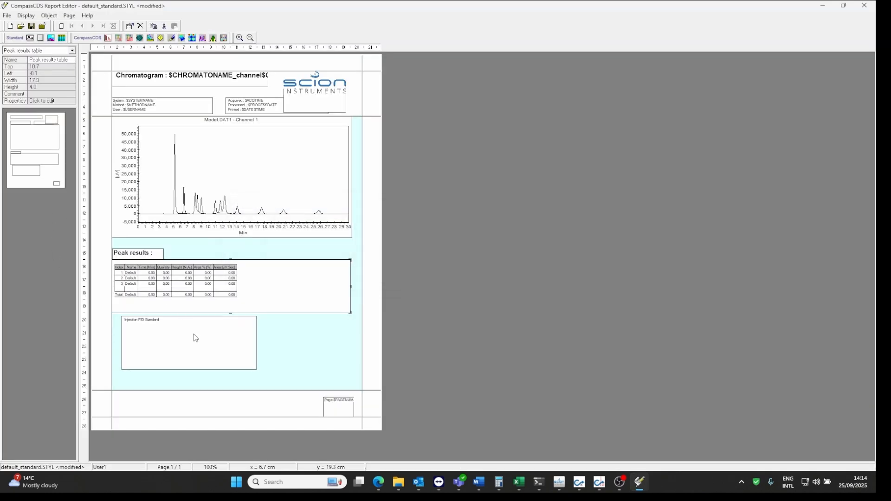
- Review the caption, font and alignment settings of the Injection FID Standard label and accept them
left_click(142, 325)
right_click(144, 323)
left_click(164, 365)
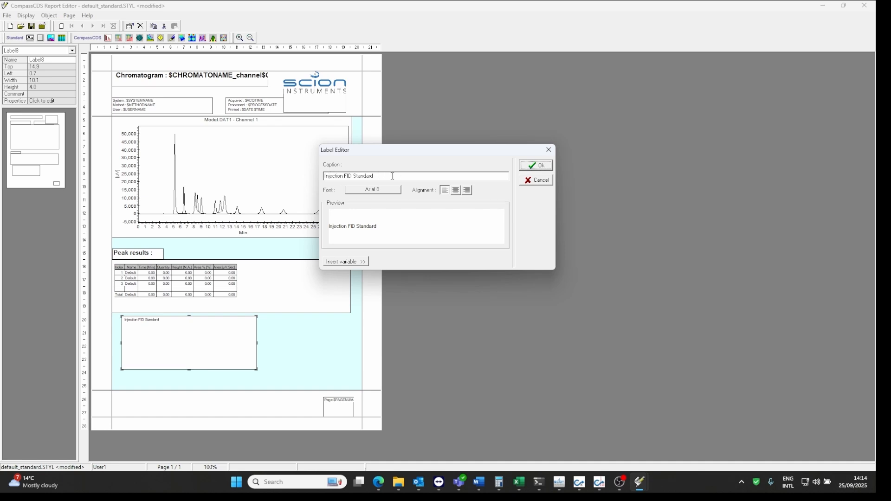
left_click(532, 166)
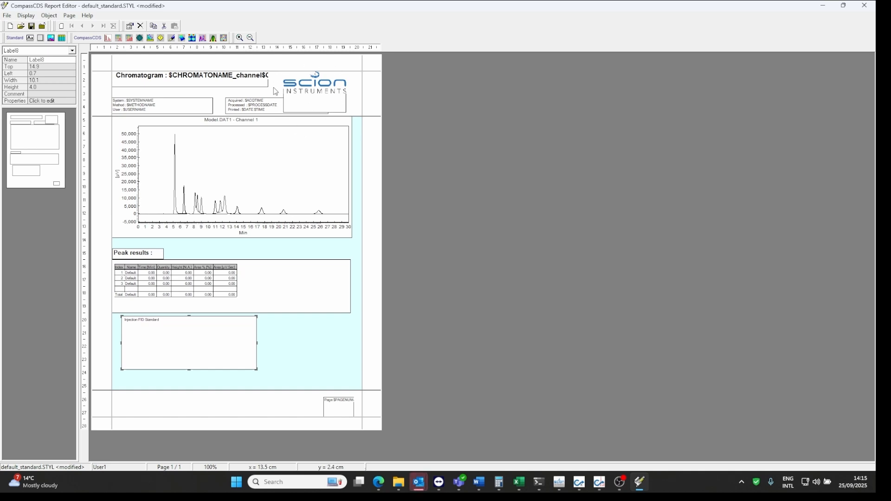
- Review the Scion Instruments logo graphic's properties in the report header and accept them with Stretch left off
left_click(311, 94)
right_click(310, 95)
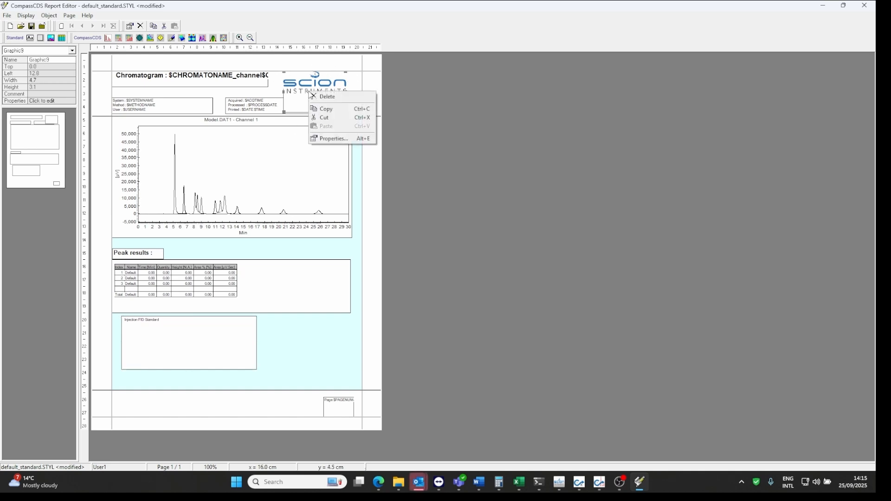
left_click(333, 139)
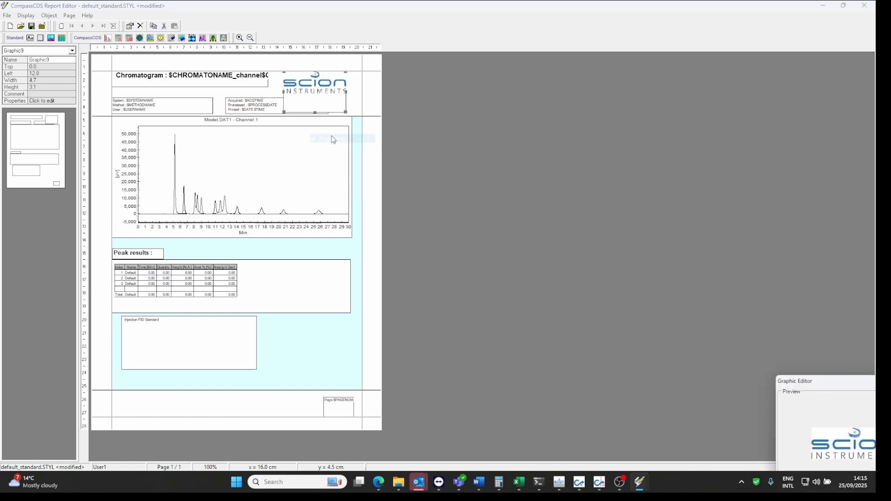
left_click_drag(843, 382, 352, 137)
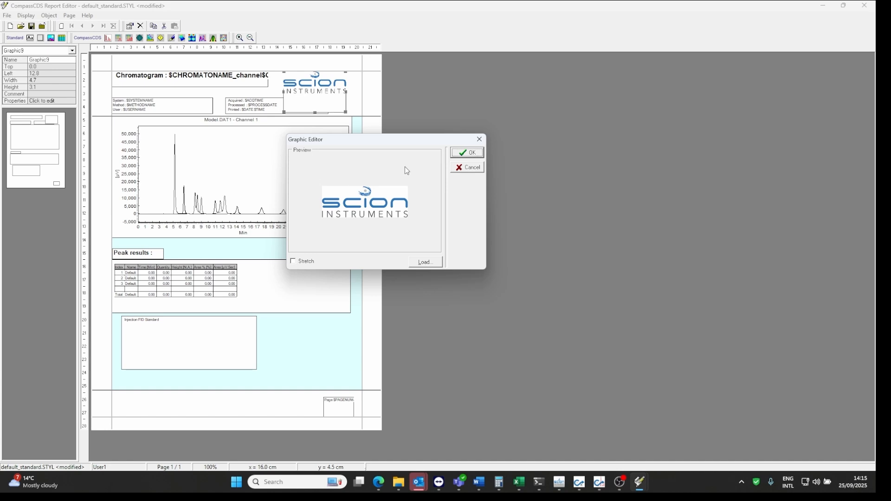
left_click(467, 154)
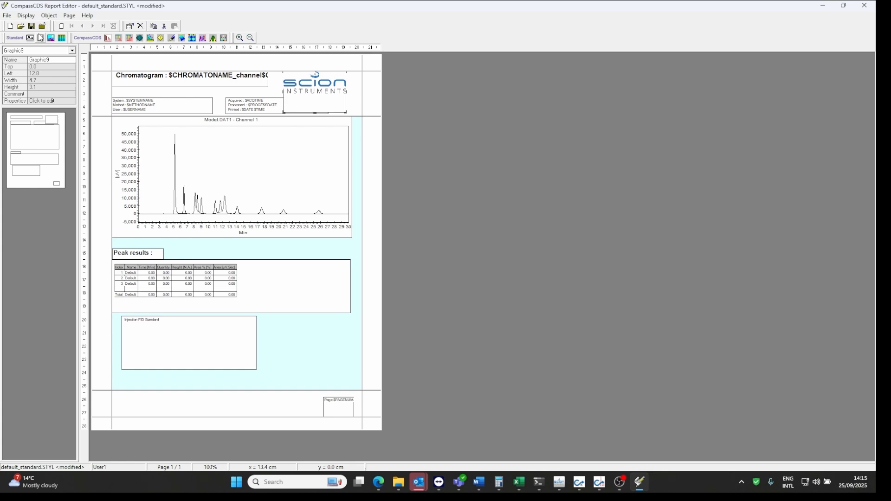
- Save the default_standard report style and close the Report Editor to return to CompassCDS
left_click(32, 27)
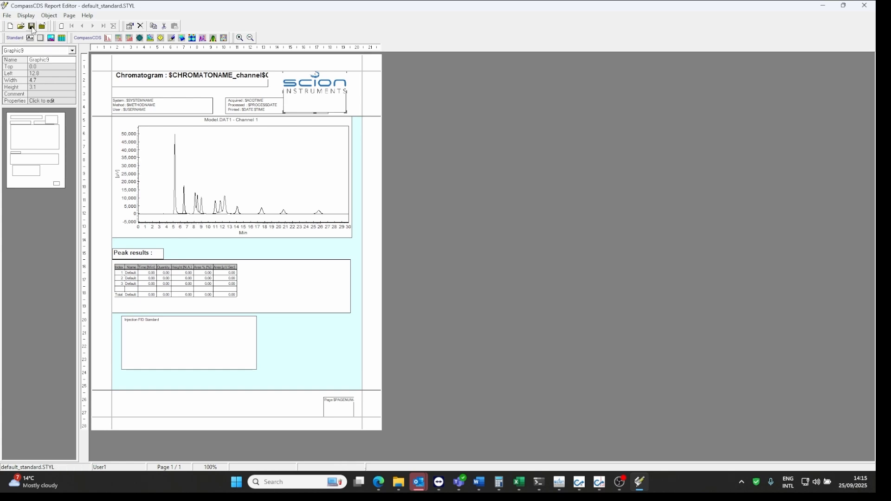
left_click(7, 16)
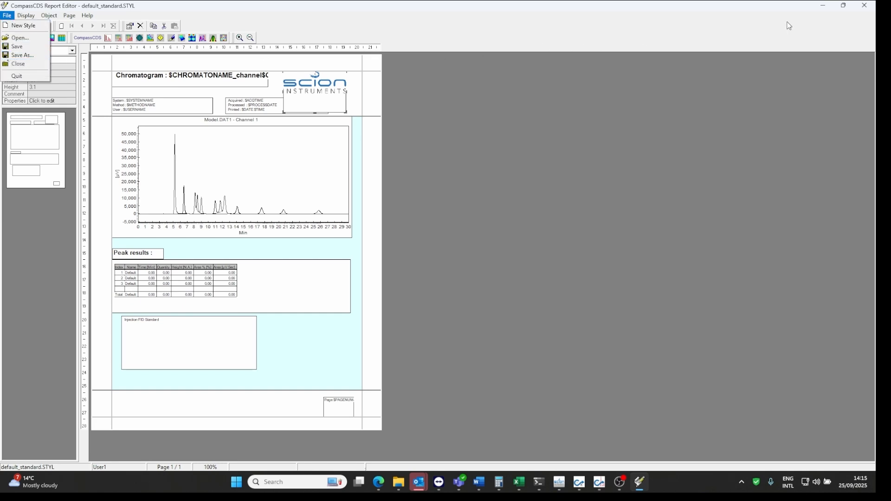
left_click(864, 6)
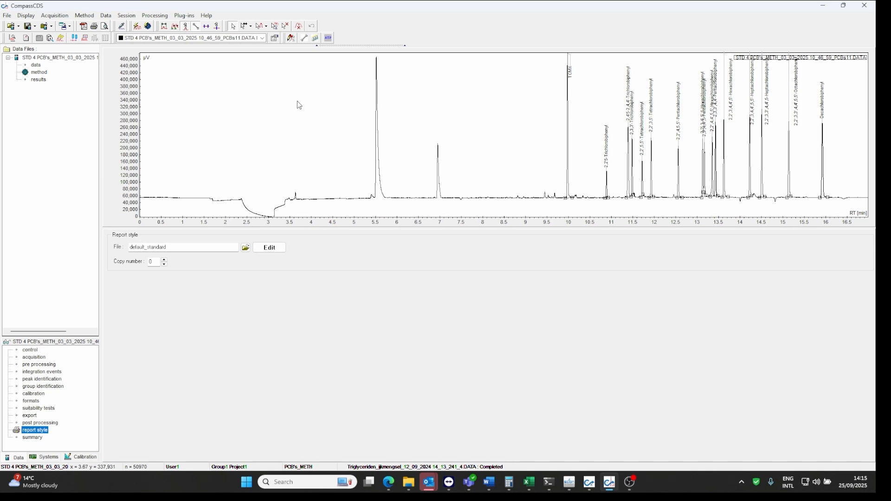
- Open the print preview of the STD 4 PCB's data report and examine its header, chromatogram and peak table up close
left_click(106, 28)
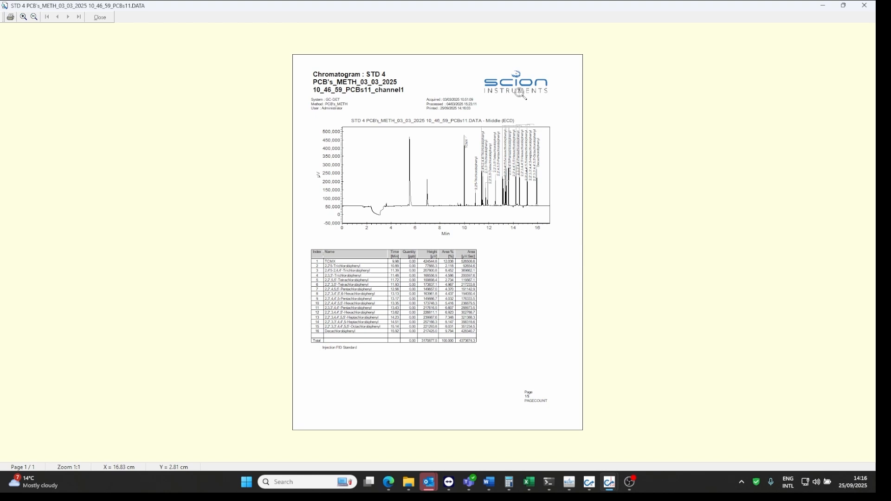
left_click(464, 172)
left_click(346, 106)
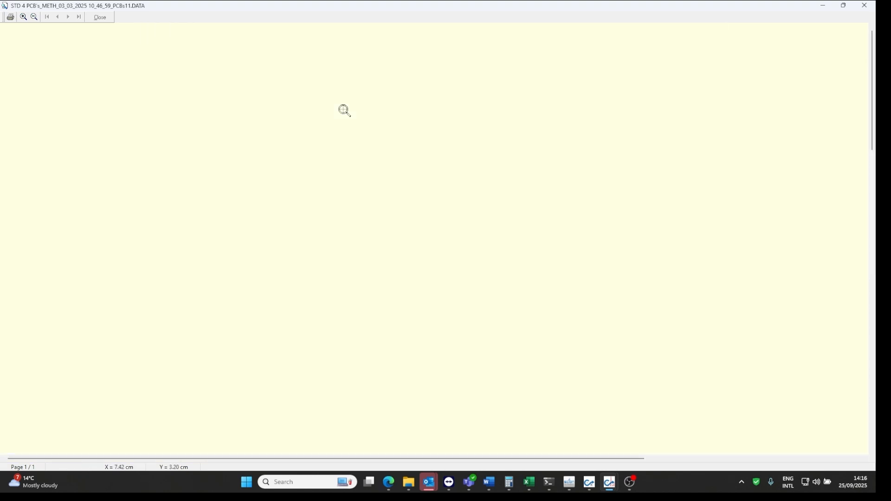
right_click(387, 216)
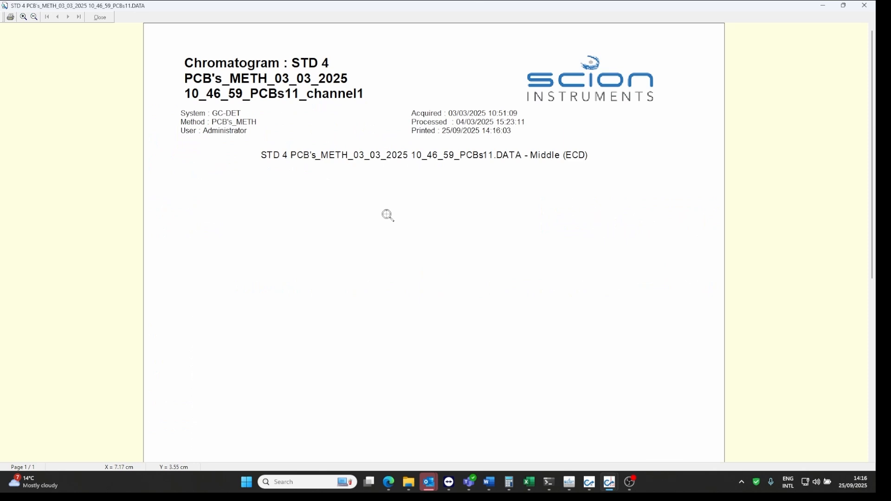
right_click(388, 216)
left_click(507, 300)
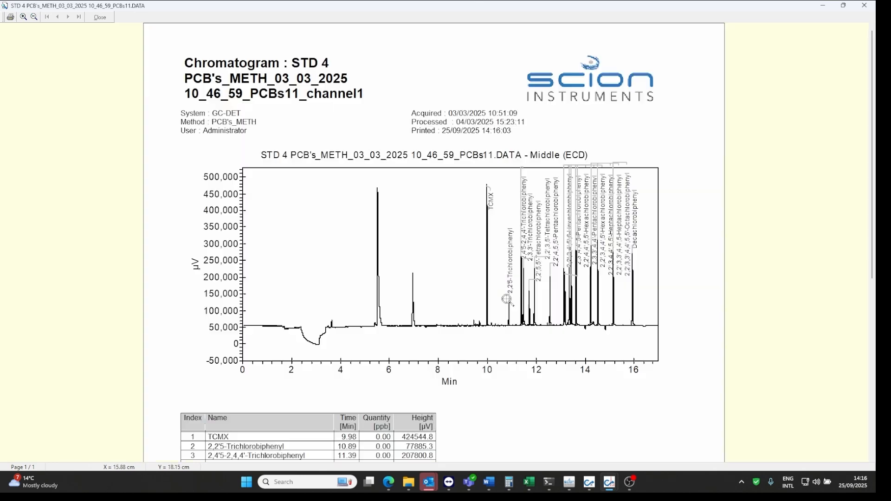
left_click(453, 237)
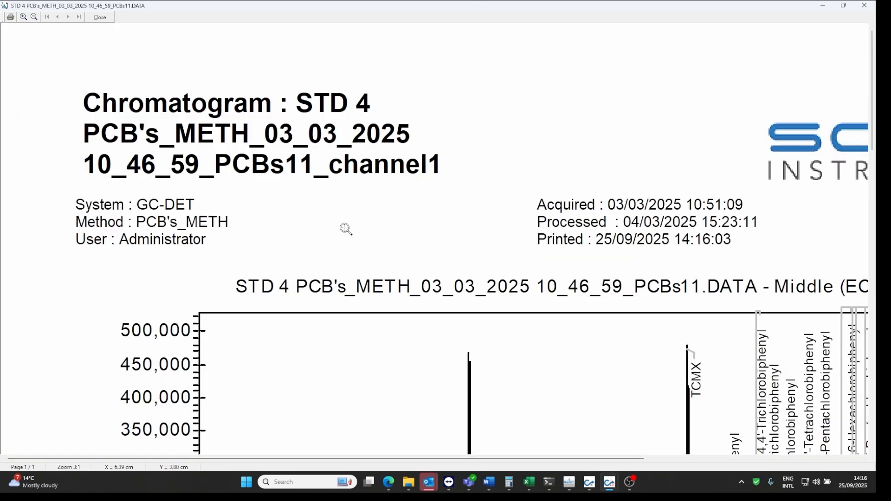
right_click(413, 225)
right_click(413, 226)
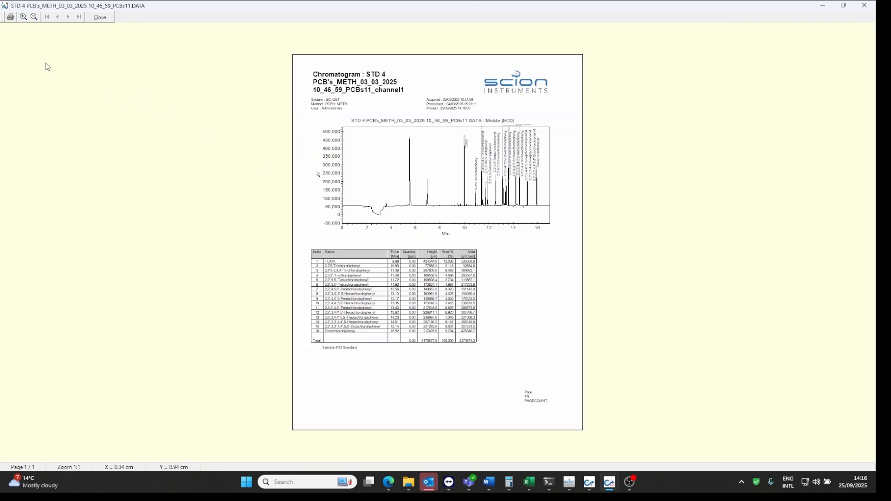
- Open the print settings for the previewed report and move the dialog over the page
left_click(11, 20)
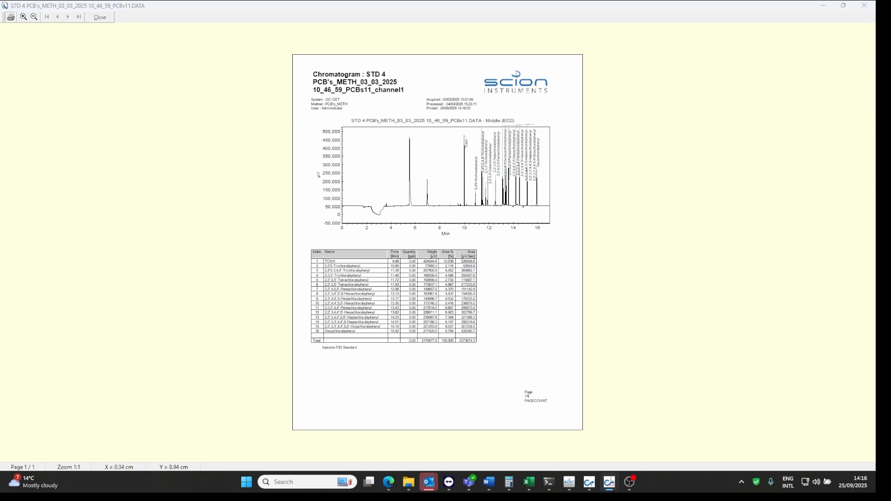
left_click_drag(613, 180, 343, 166)
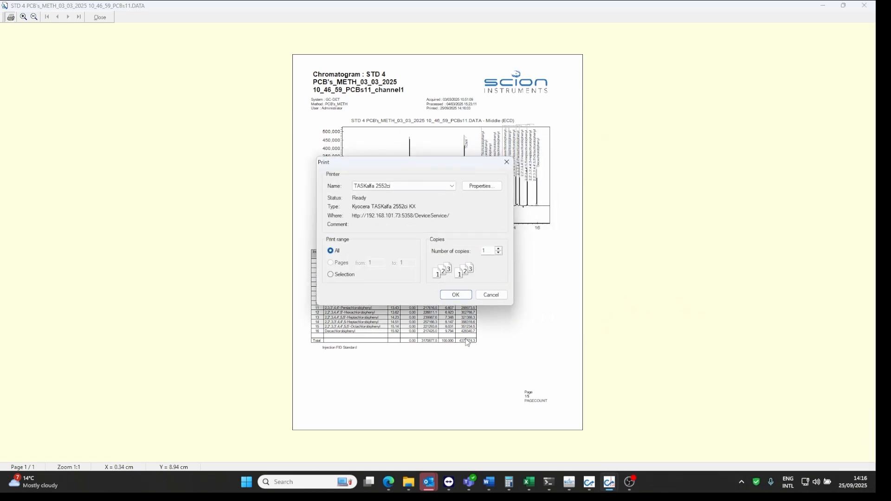